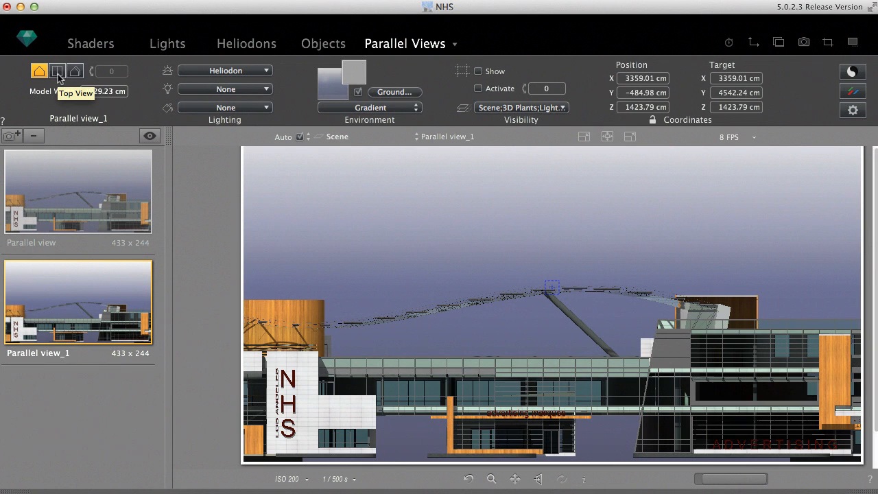
# - Switch Parallel view_1 to a top view and open the 2D View window
pyautogui.click(57, 71)
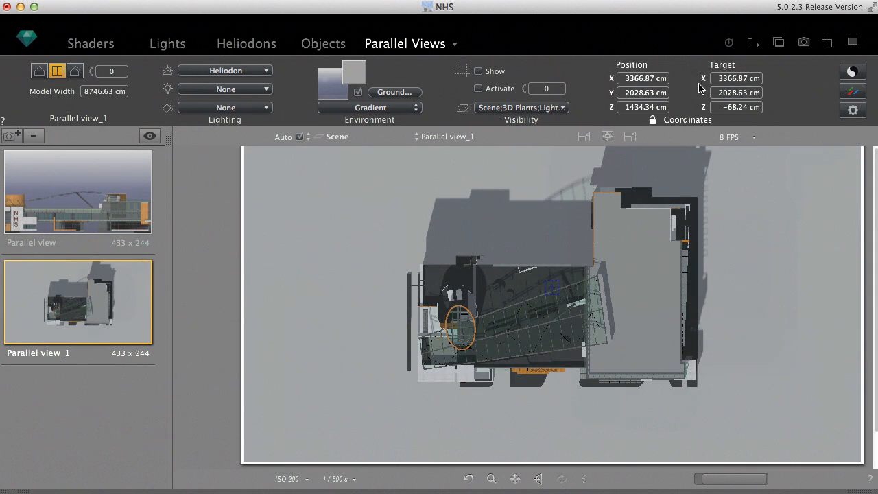
pyautogui.click(753, 43)
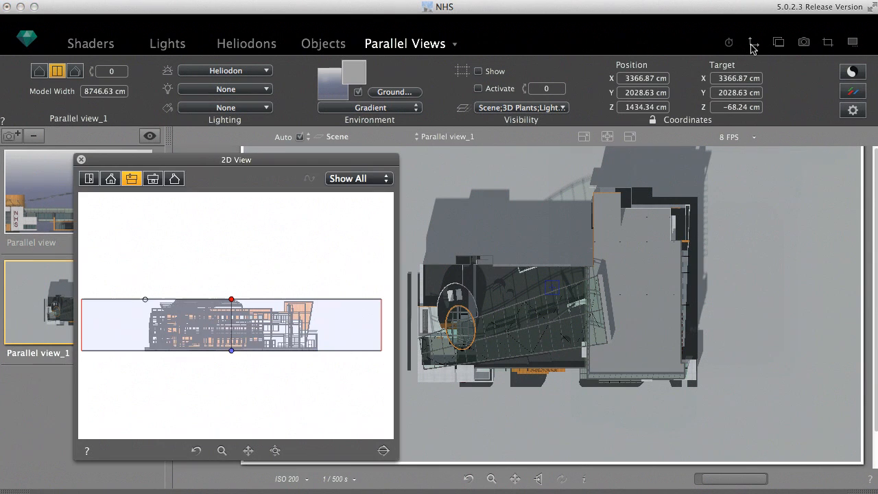
# - Check the 2D View projections and, in the side elevation, narrow Parallel view_1's frame to a model width of about 7028 cm
pyautogui.click(88, 179)
pyautogui.click(110, 180)
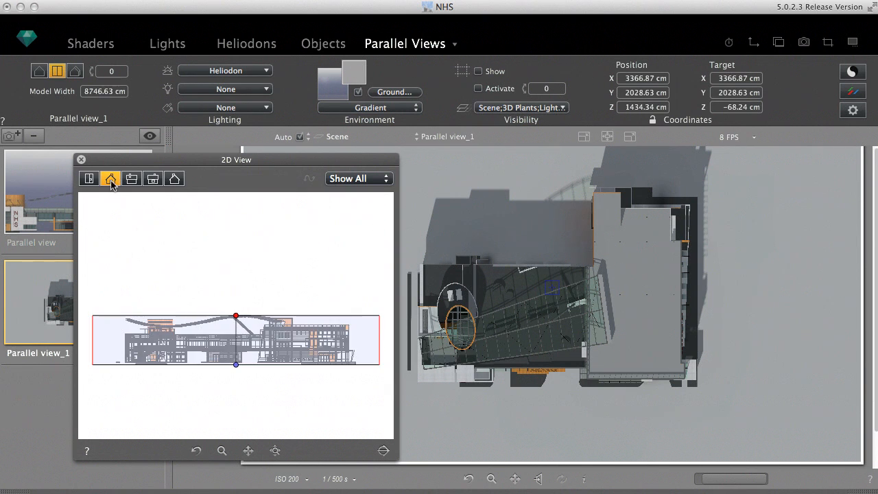
pyautogui.click(132, 181)
pyautogui.click(153, 181)
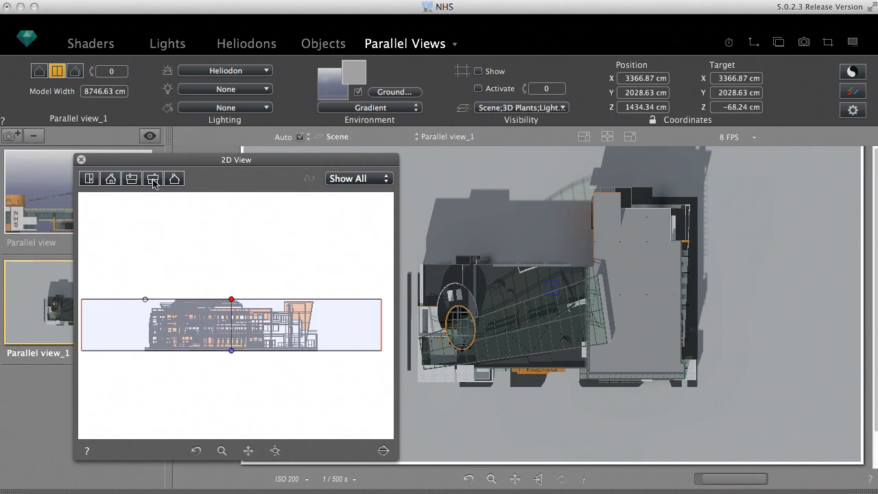
pyautogui.click(131, 180)
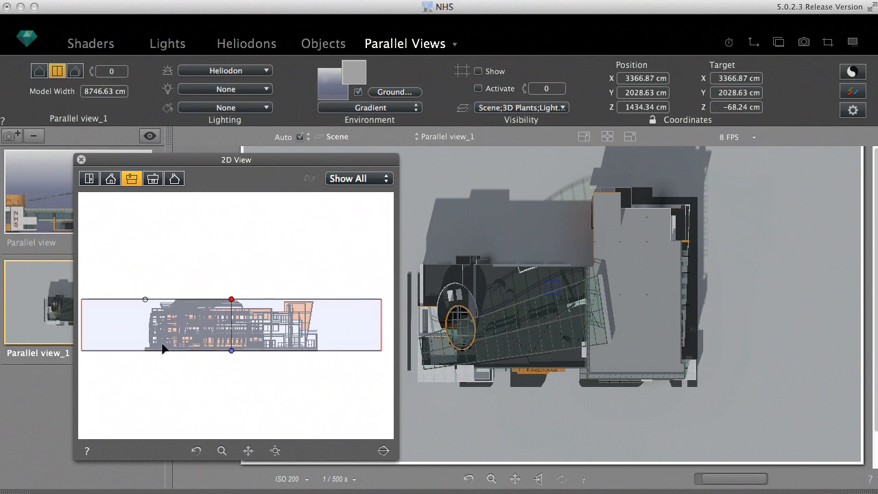
pyautogui.moveTo(380, 321); pyautogui.dragTo(352, 333)
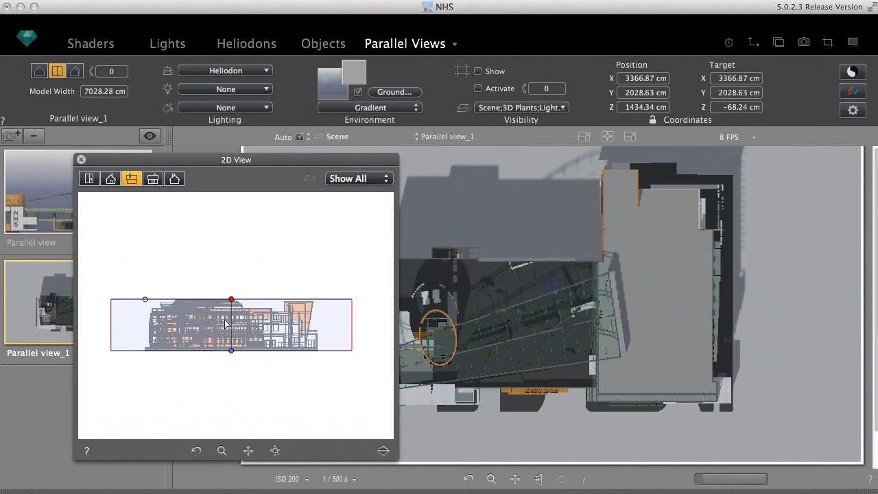
pyautogui.doubleClick(104, 92)
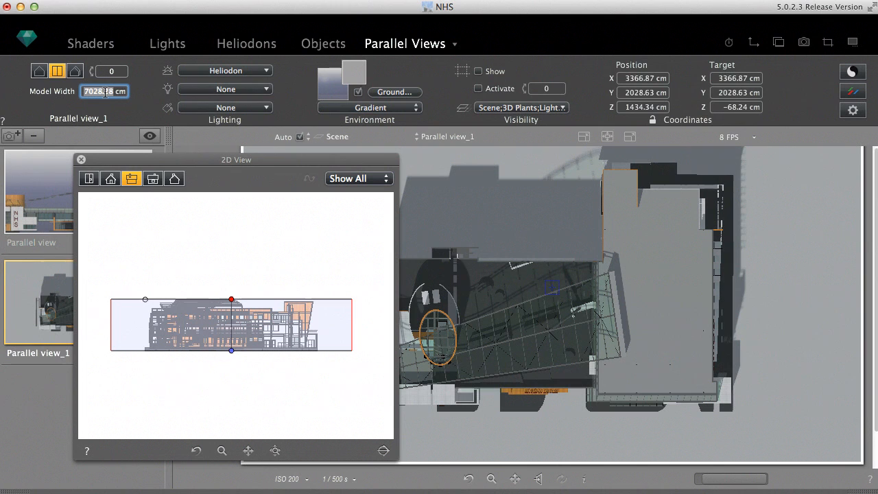
# - Try a 30° rotation of the top view and reset the angle to 0
pyautogui.doubleClick(114, 72)
pyautogui.write('30')
pyautogui.click(112, 92)
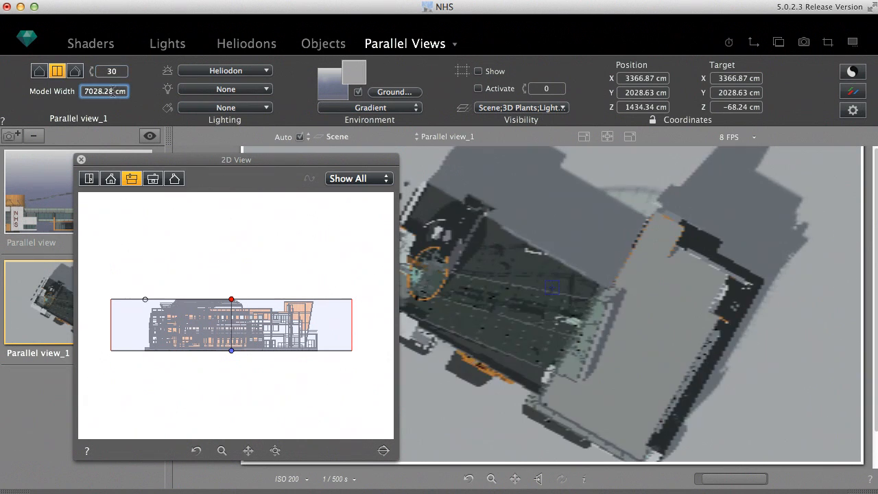
pyautogui.doubleClick(112, 71)
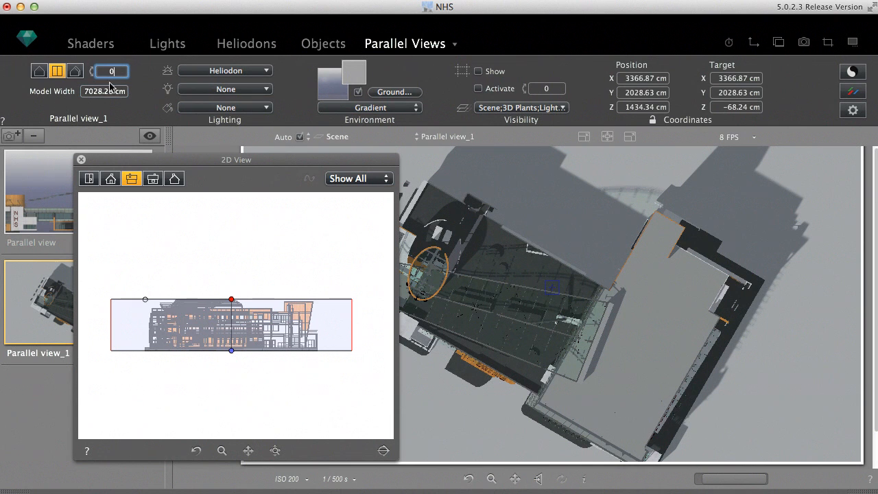
pyautogui.click(112, 91)
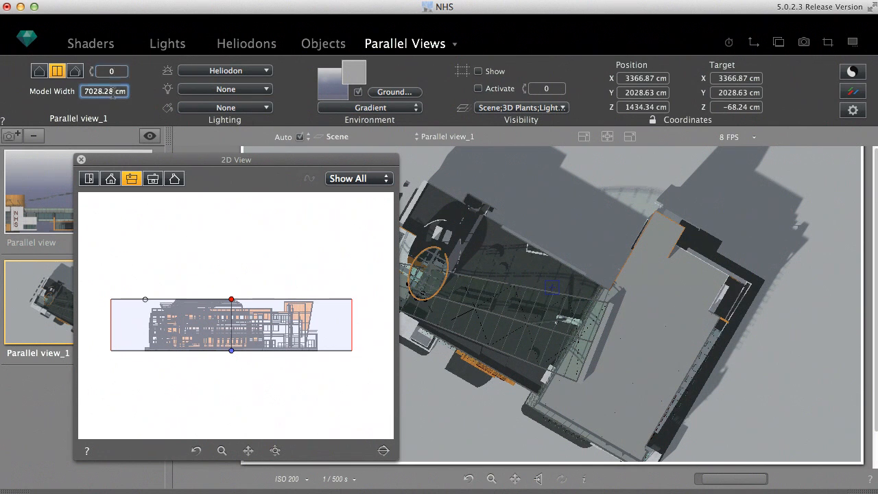
# - Add another parallel view and set it to the axonometric type
pyautogui.click(13, 136)
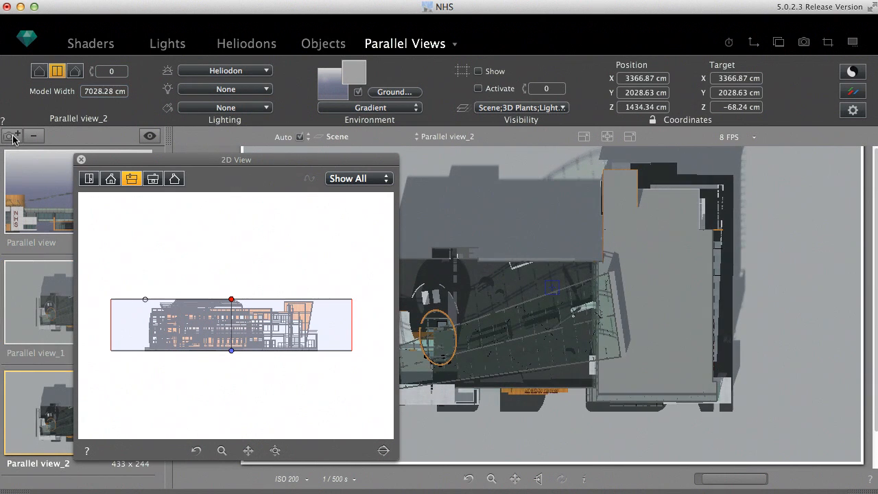
pyautogui.click(75, 72)
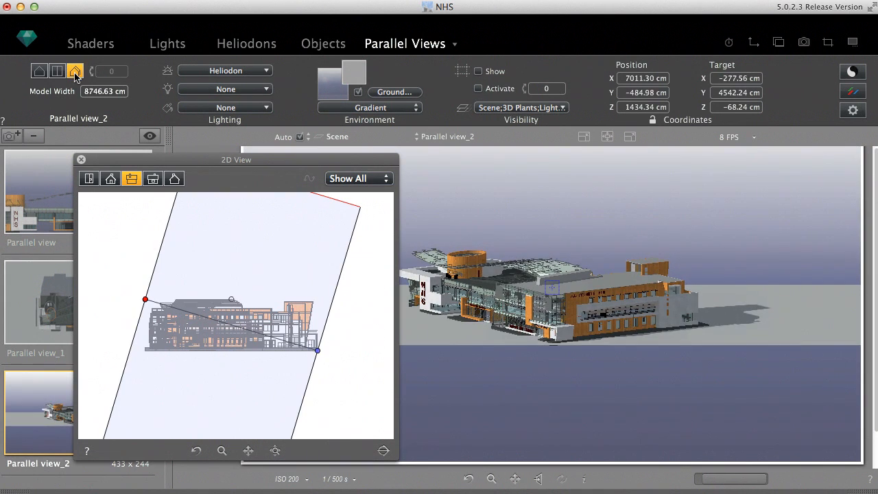
# - Reposition Parallel view_2's camera and target points in the side elevation so both sit level at about 995 cm height, and close the 2D View
pyautogui.moveTo(145, 300); pyautogui.dragTo(191, 247)
pyautogui.moveTo(315, 355); pyautogui.dragTo(265, 389)
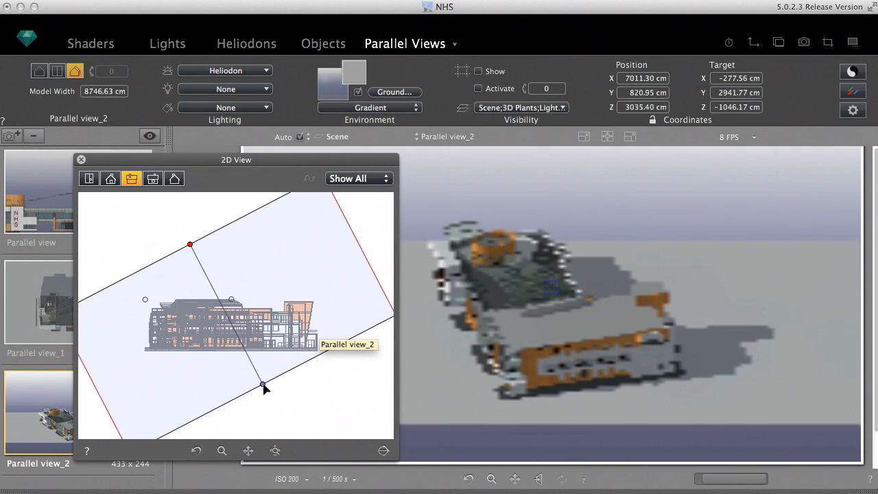
pyautogui.moveTo(190, 245); pyautogui.dragTo(123, 384)
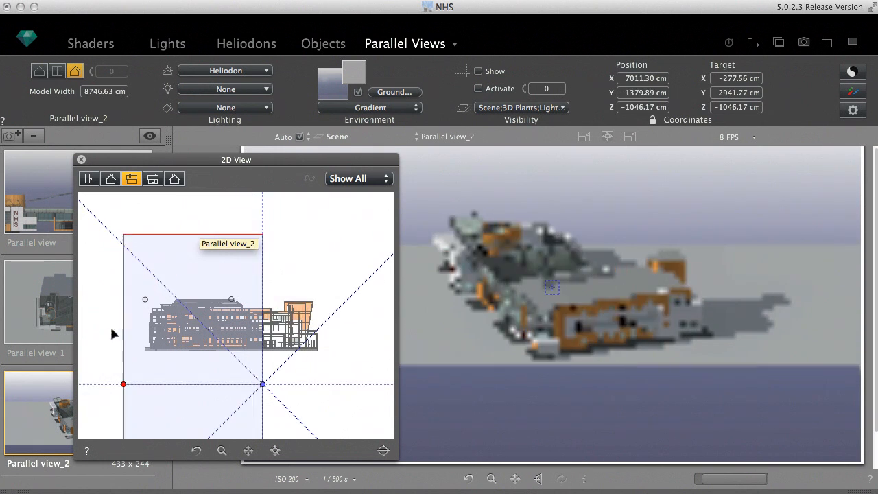
pyautogui.moveTo(115, 332); pyautogui.dragTo(102, 334)
pyautogui.moveTo(166, 387); pyautogui.dragTo(217, 317)
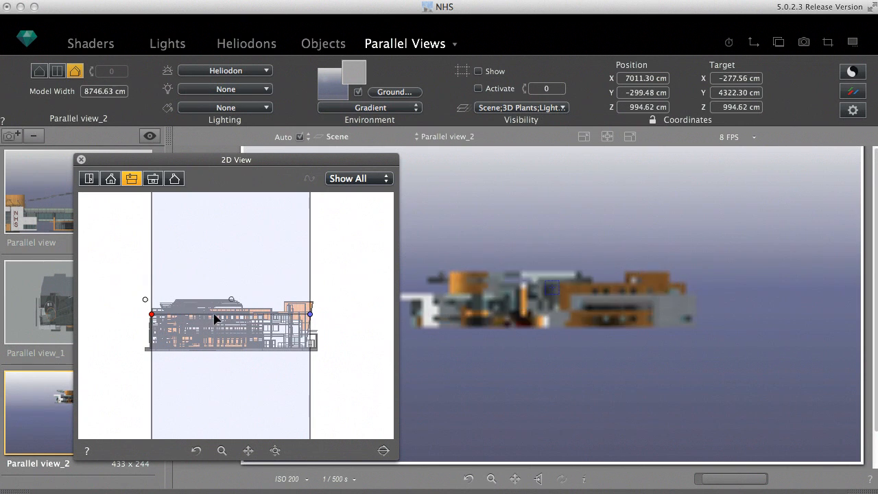
pyautogui.click(81, 159)
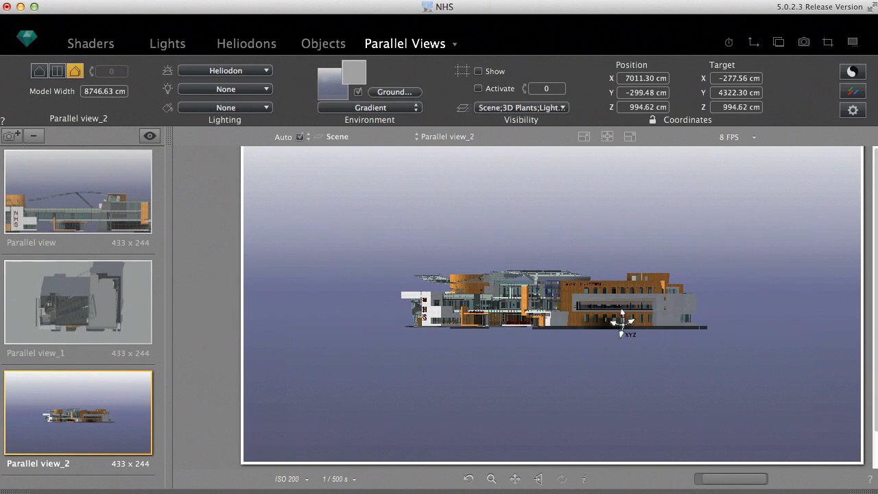
# - Zoom Parallel view_2 in to a model width of about 3051 cm and shift the building lower in the frame
pyautogui.scroll(5, 544, 300)
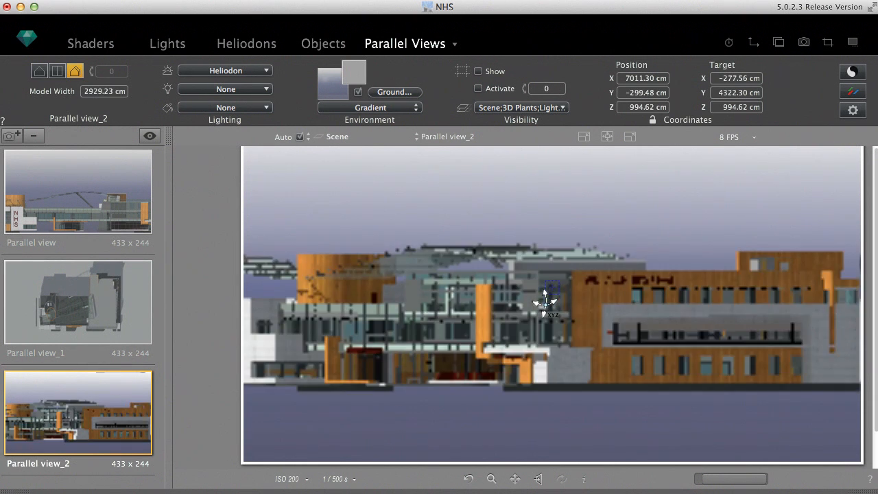
pyautogui.scroll(-2, 544, 300)
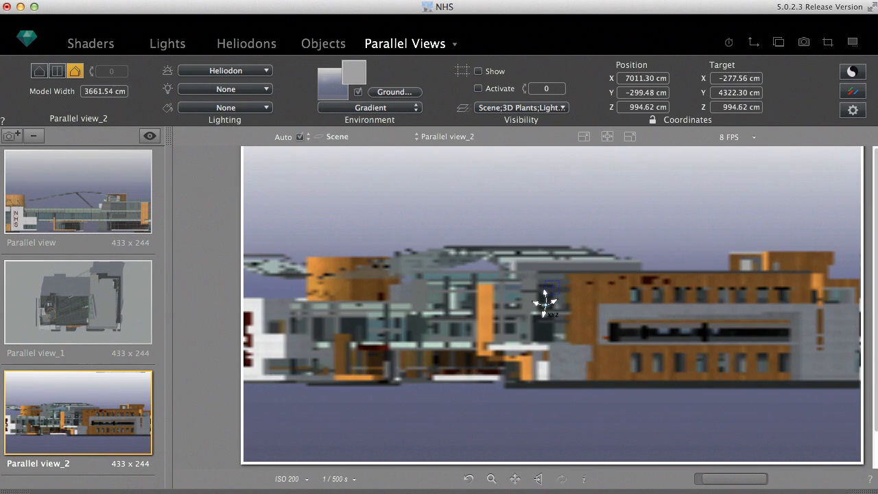
pyautogui.moveTo(545, 306); pyautogui.dragTo(557, 444)
pyautogui.scroll(3, 556, 436)
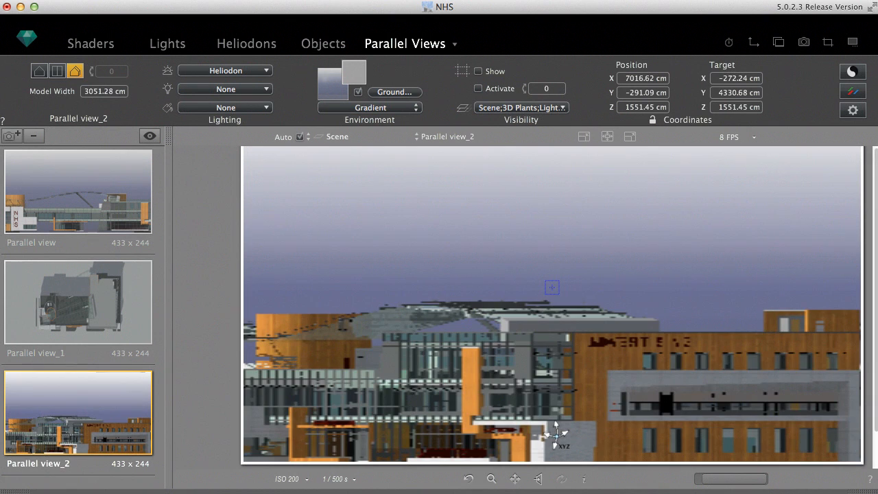
# - Select Parallel view_1 and assign the 45 heliodon to its lighting
pyautogui.click(113, 281)
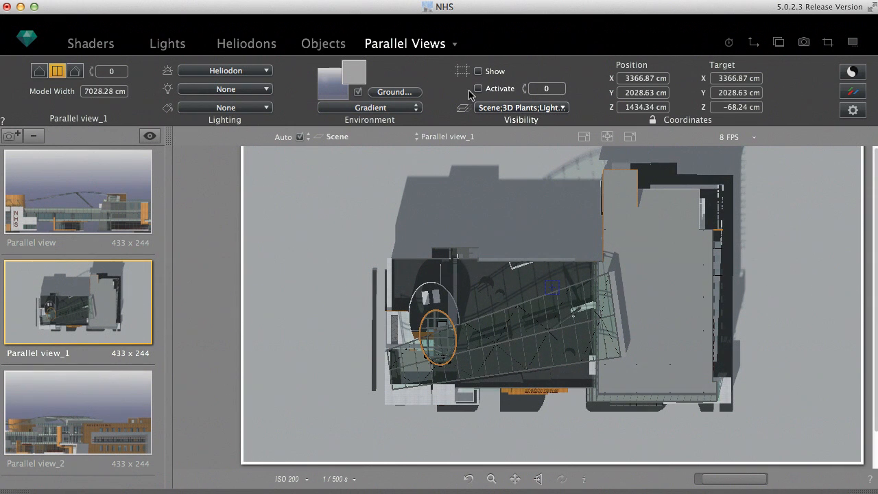
pyautogui.click(258, 71)
pyautogui.click(244, 140)
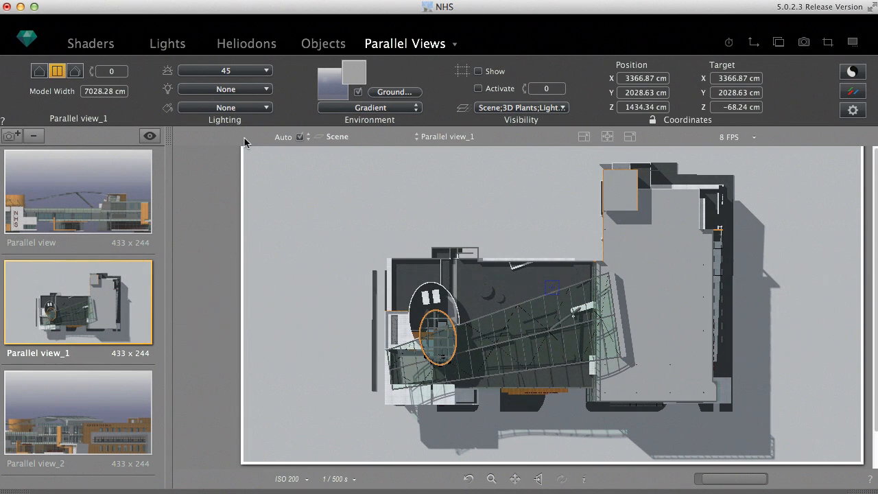
# - Show and activate the clipping box for Parallel view_1 and lower its upper edge in the 2D View to cut through the building's lower level
pyautogui.click(478, 71)
pyautogui.click(478, 89)
pyautogui.click(753, 44)
pyautogui.moveTo(313, 166); pyautogui.dragTo(283, 161)
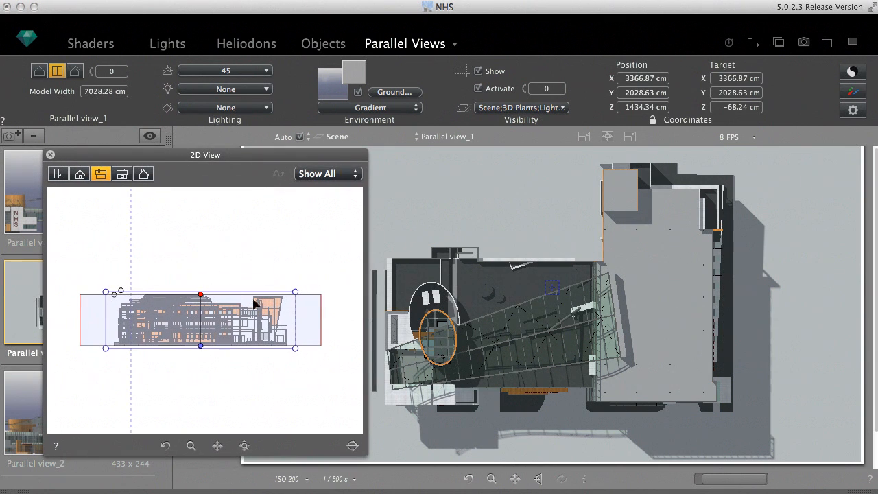
pyautogui.moveTo(266, 293); pyautogui.dragTo(265, 337)
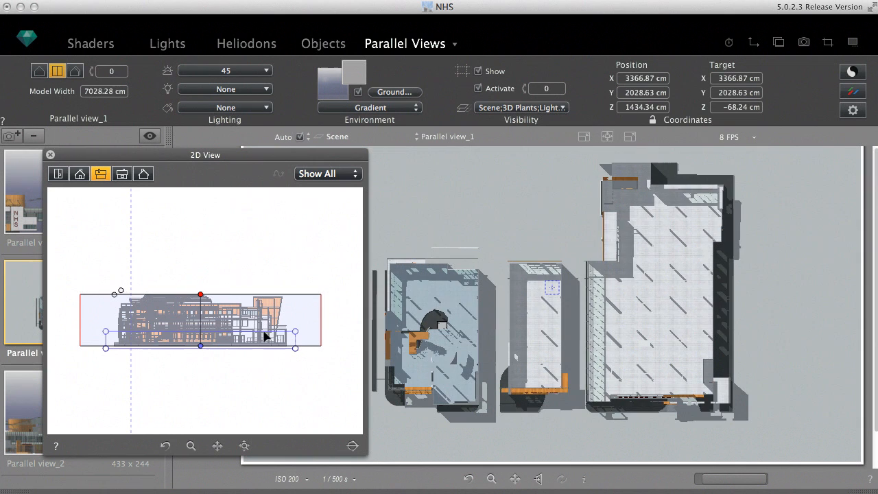
pyautogui.click(50, 155)
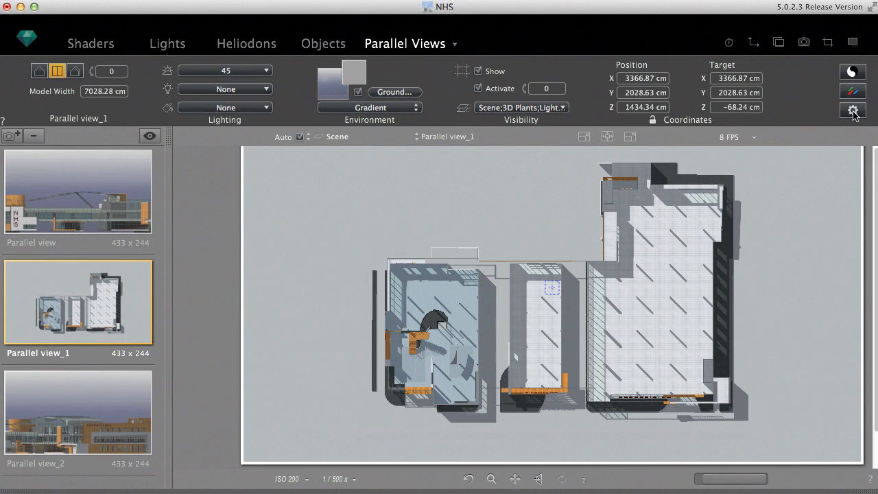
# - In Parallel view_1's rendering parameters, try scales of 1/100 and 1/50, set the scale to 1/200 and accept the settings
pyautogui.click(853, 112)
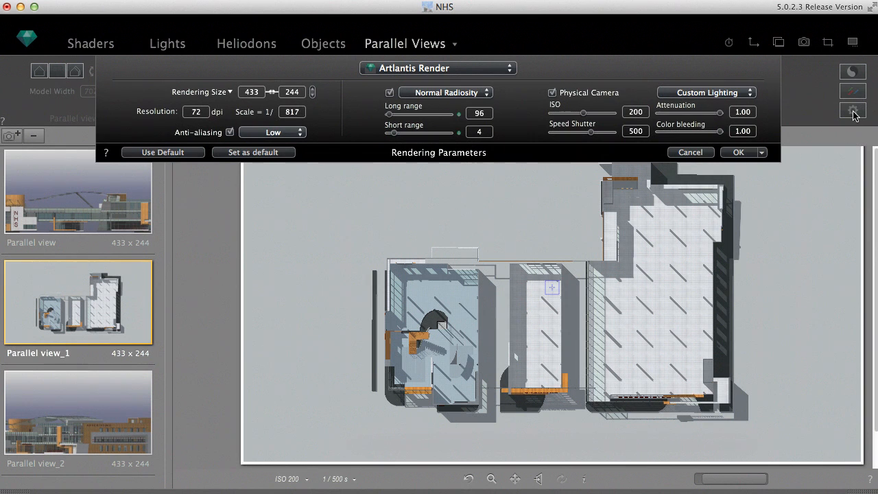
pyautogui.click(293, 112)
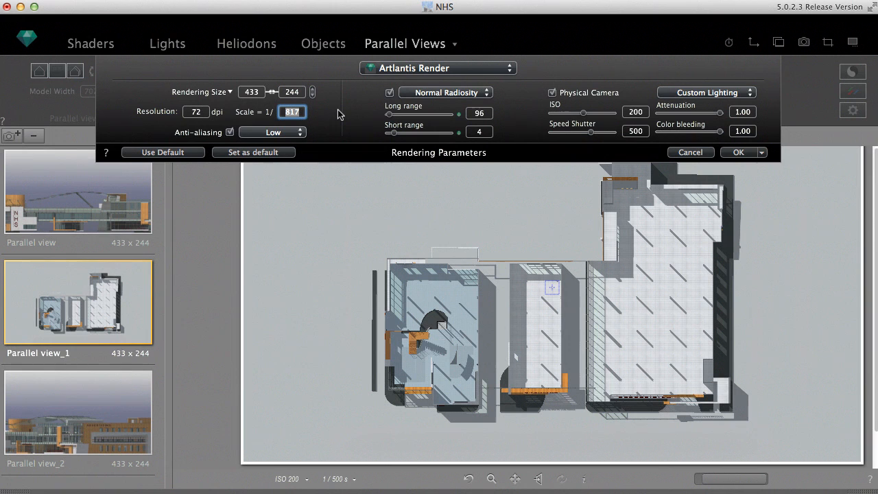
pyautogui.write('100')
pyautogui.click(292, 91)
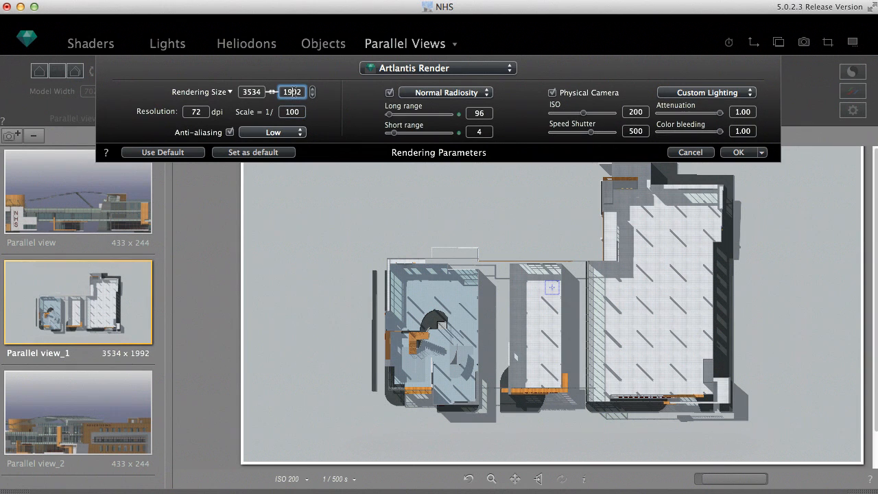
pyautogui.click(294, 113)
pyautogui.write('50')
pyautogui.click(292, 91)
pyautogui.click(288, 112)
pyautogui.write('200')
pyautogui.click(293, 92)
pyautogui.click(739, 151)
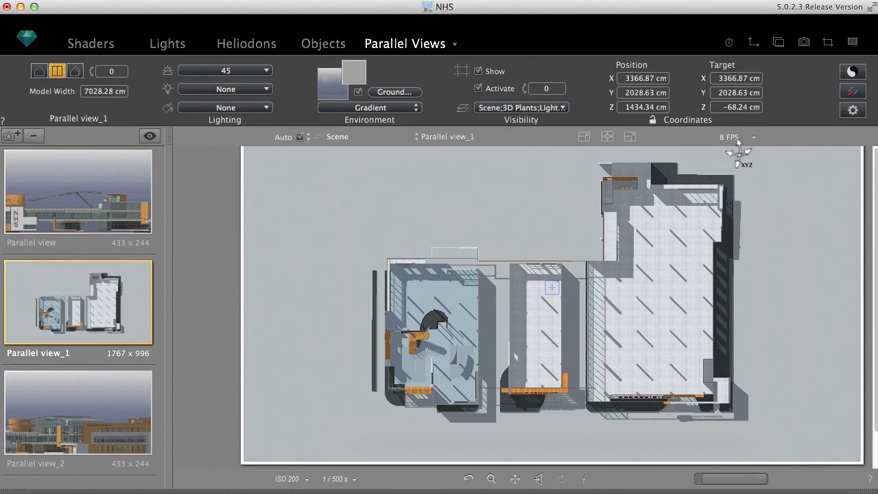